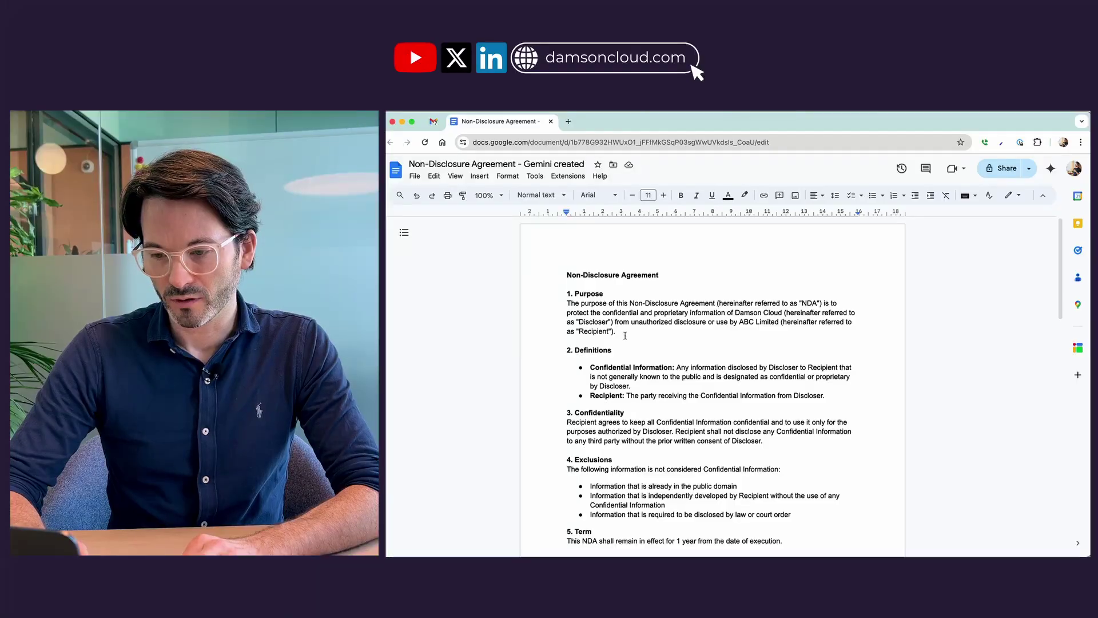
Scroll to the page-2 signature block and open the eSignature panel from Tools.
{"action": "scroll", "coordinate": [625, 336], "scroll_direction": "down", "scroll_amount": 1}
{"action": "scroll", "coordinate": [626, 335], "scroll_direction": "down", "scroll_amount": 15}
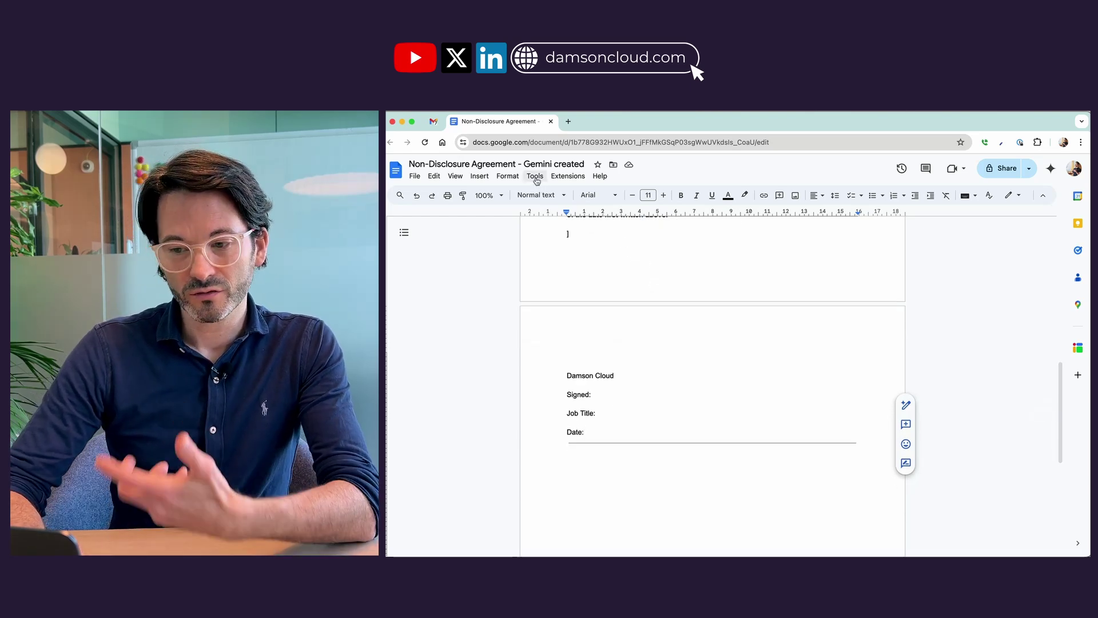
{"action": "left_click", "coordinate": [535, 176]}
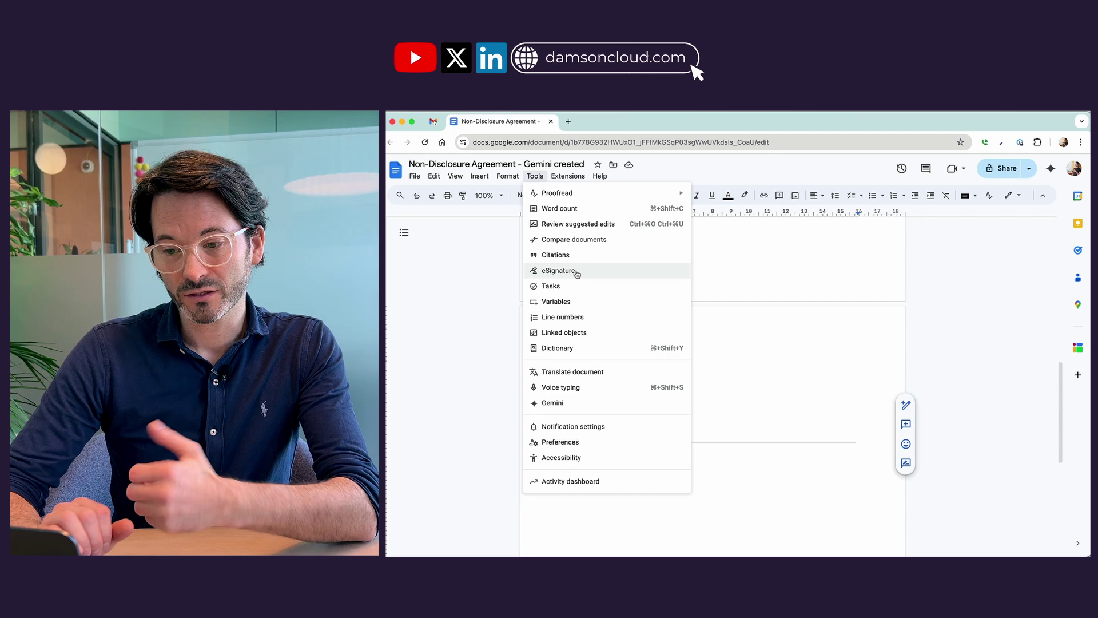
{"action": "left_click", "coordinate": [558, 270]}
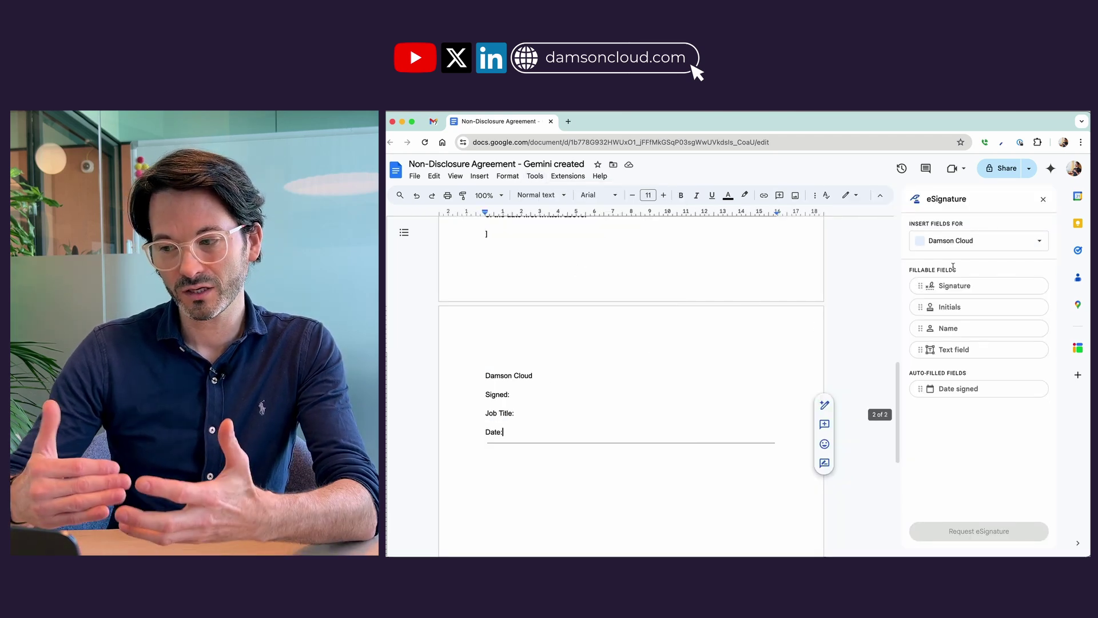
{"action": "left_click", "coordinate": [956, 243]}
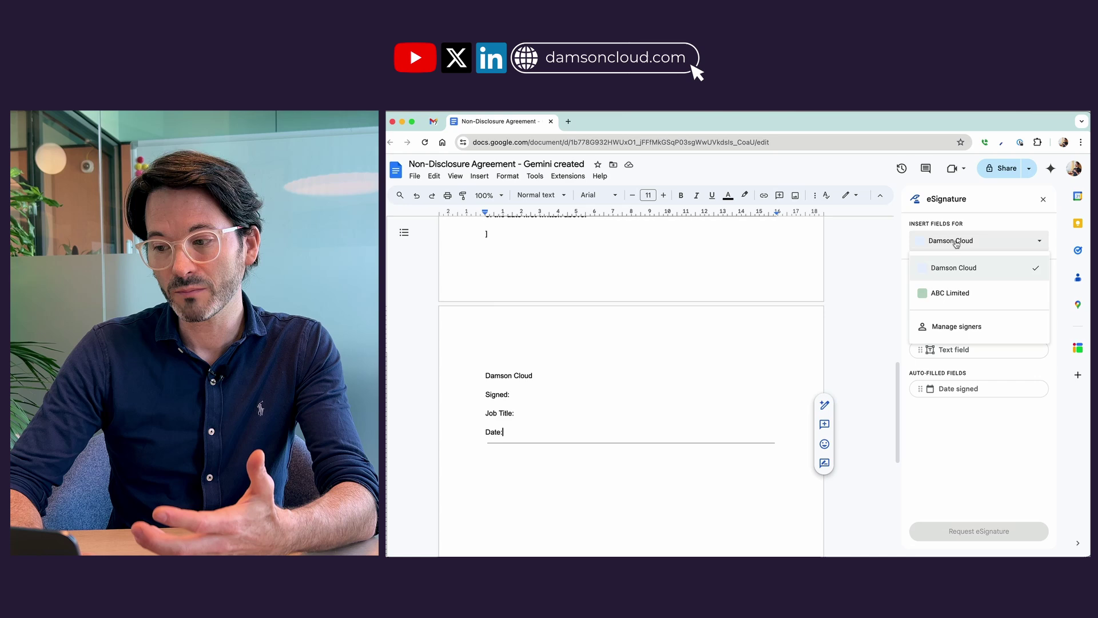
{"action": "left_click", "coordinate": [956, 326]}
{"action": "left_click", "coordinate": [696, 373]}
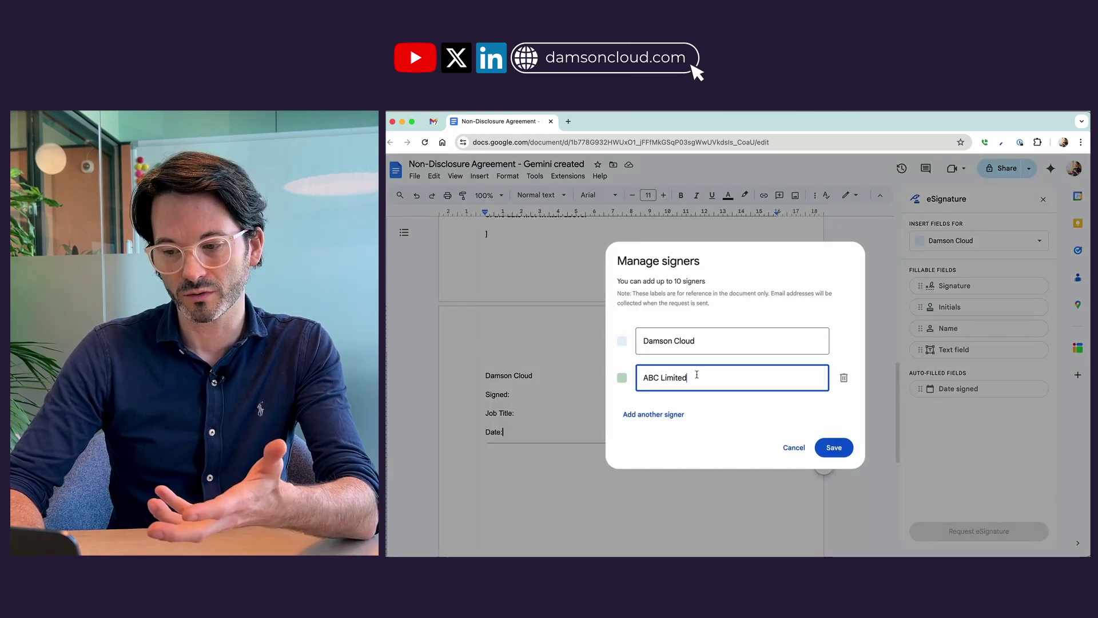
{"action": "left_click", "coordinate": [677, 414]}
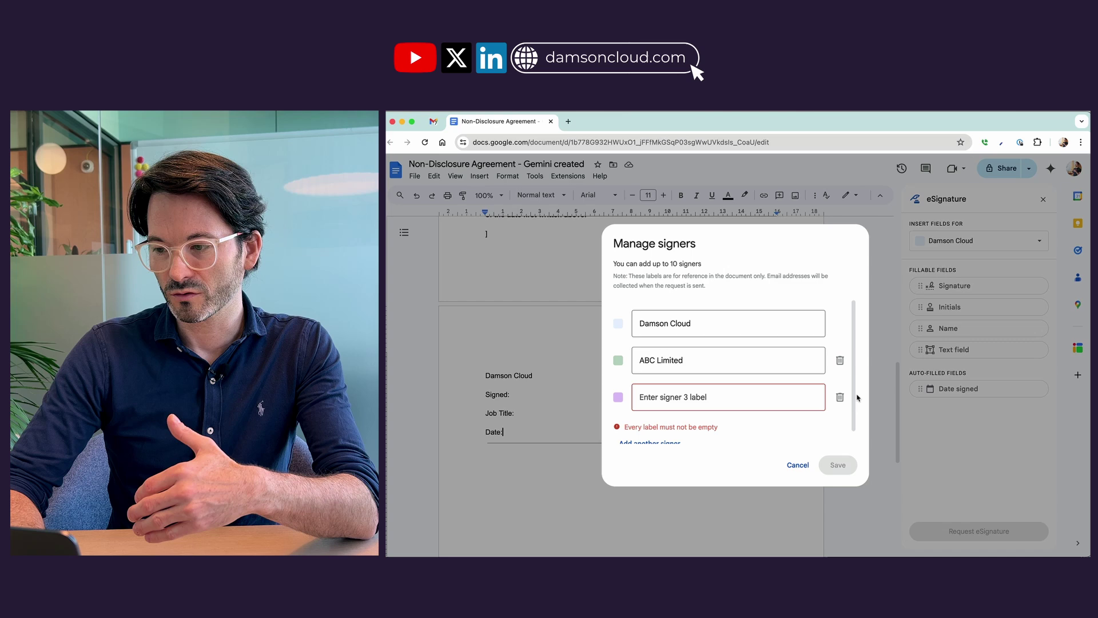
{"action": "left_click", "coordinate": [844, 397]}
{"action": "left_click", "coordinate": [834, 447]}
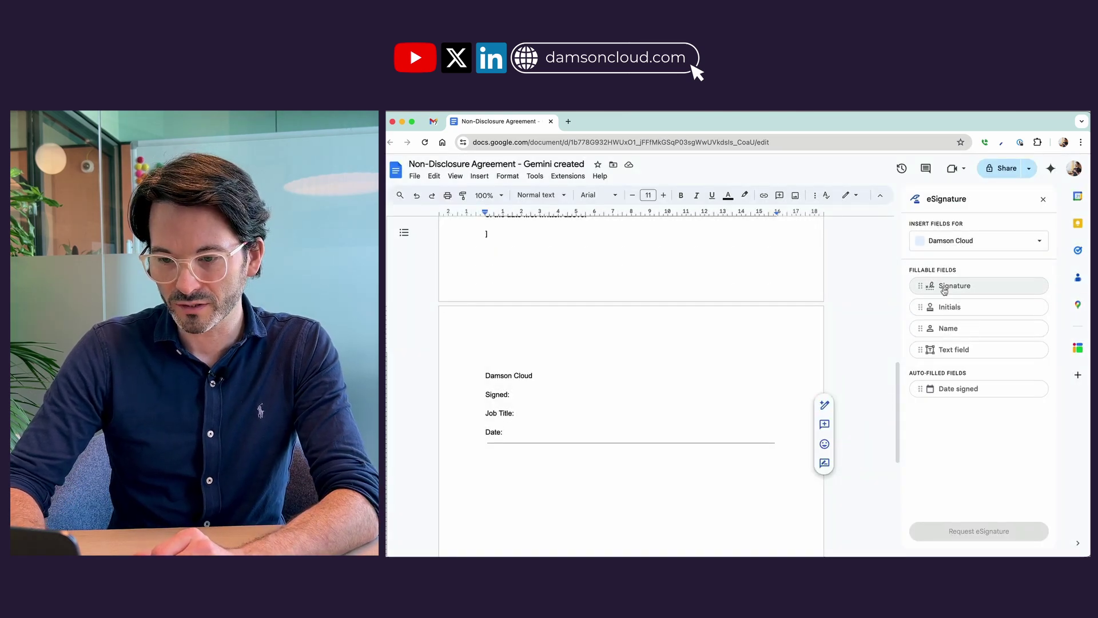
Place signature, date-signed and text fields beside Signed:, Date: and Job Title:.
{"action": "mouse_move", "coordinate": [945, 291]}
{"action": "left_mouse_down"}
{"action": "mouse_move", "coordinate": [843, 294]}
{"action": "mouse_move", "coordinate": [608, 400]}
{"action": "mouse_move", "coordinate": [589, 395]}
{"action": "left_mouse_up"}
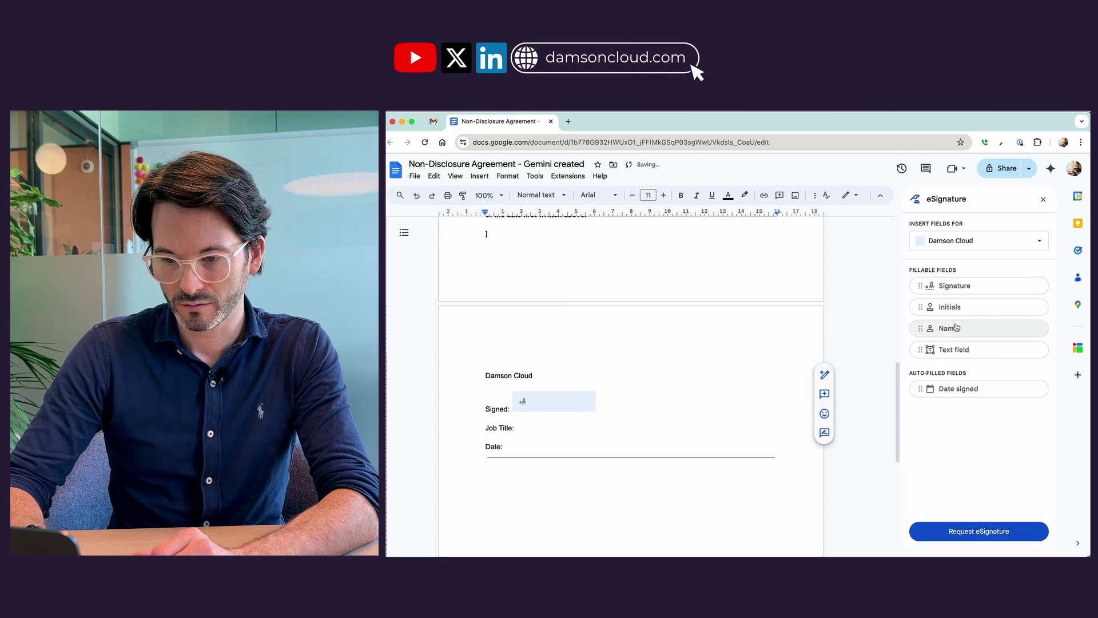
{"action": "left_click_drag", "start_coordinate": [952, 389], "coordinate": [590, 451]}
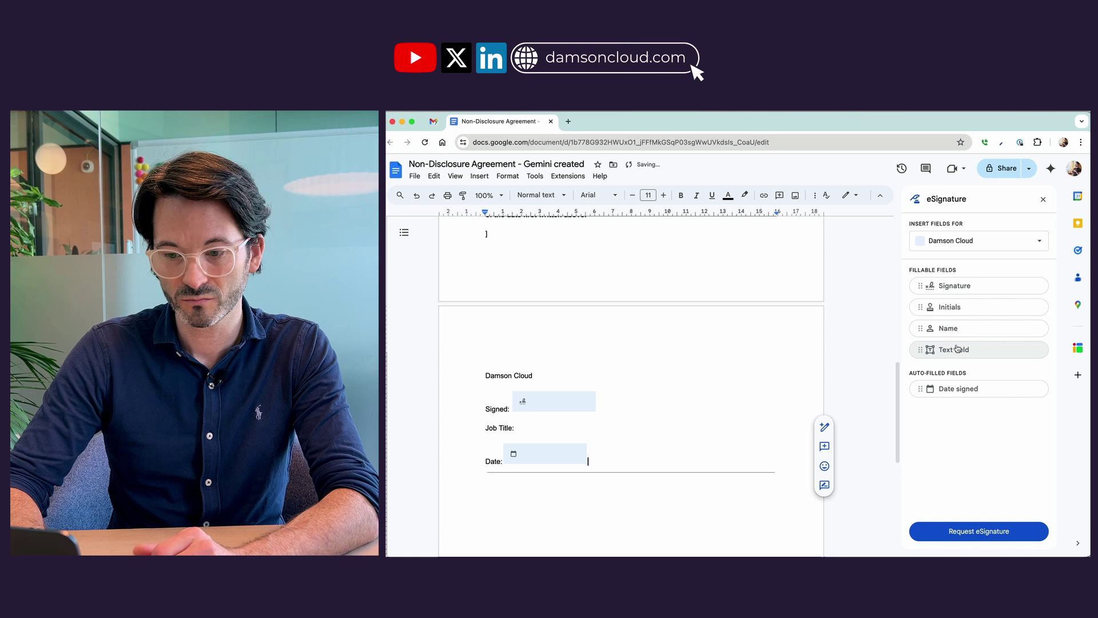
{"action": "left_click_drag", "start_coordinate": [932, 349], "coordinate": [597, 429]}
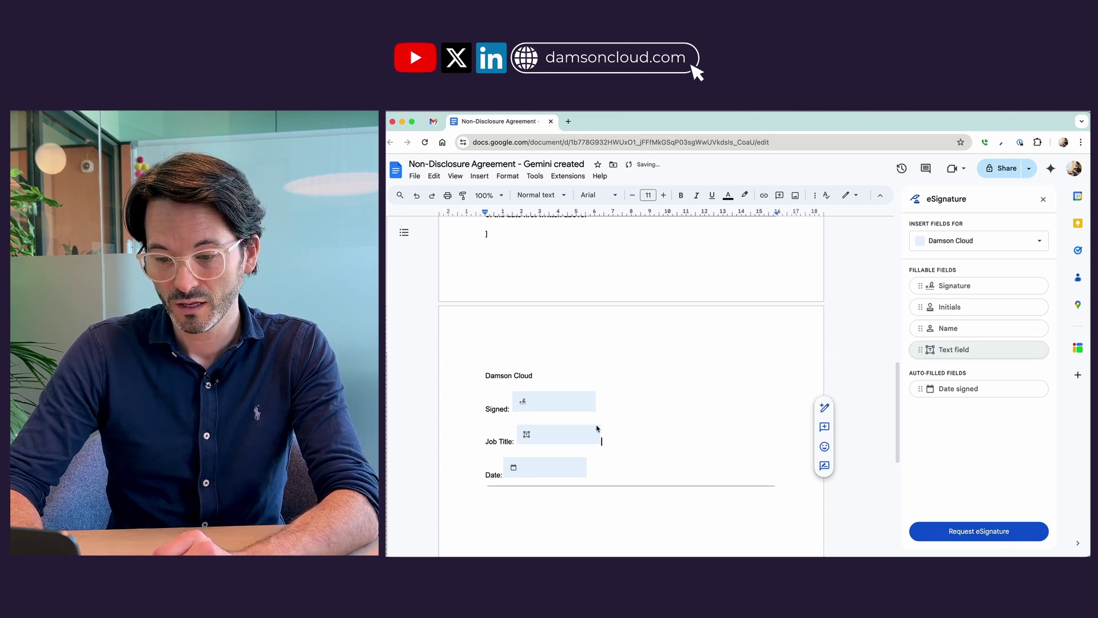
Set the new text field's placeholder to 'Job Title'.
{"action": "left_click", "coordinate": [596, 429]}
{"action": "left_click", "coordinate": [554, 510]}
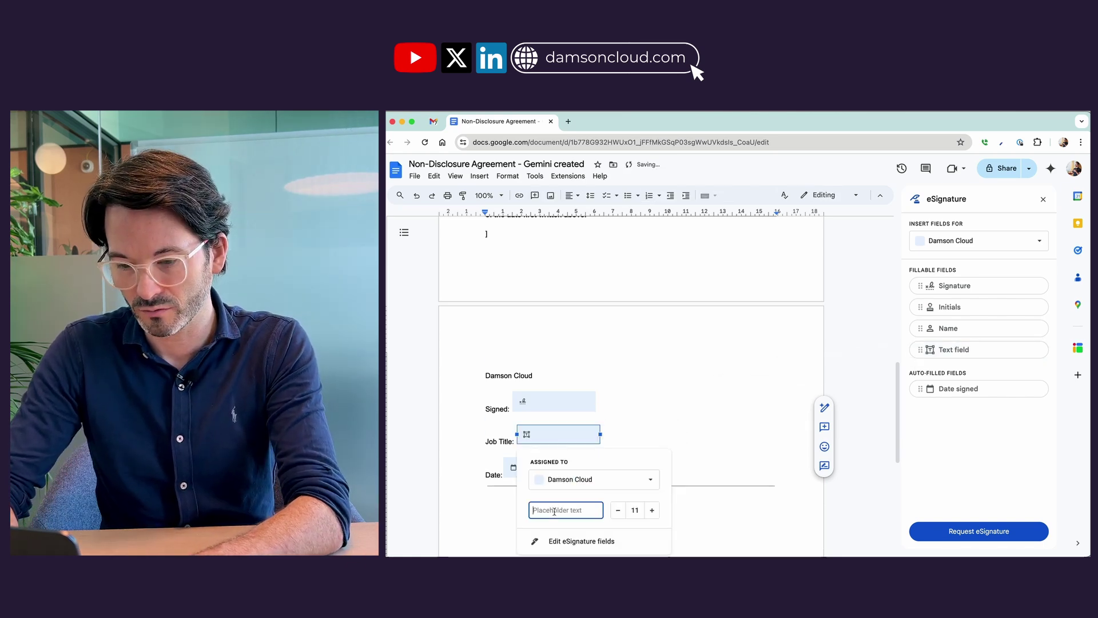
{"action": "type", "text": "Job"}
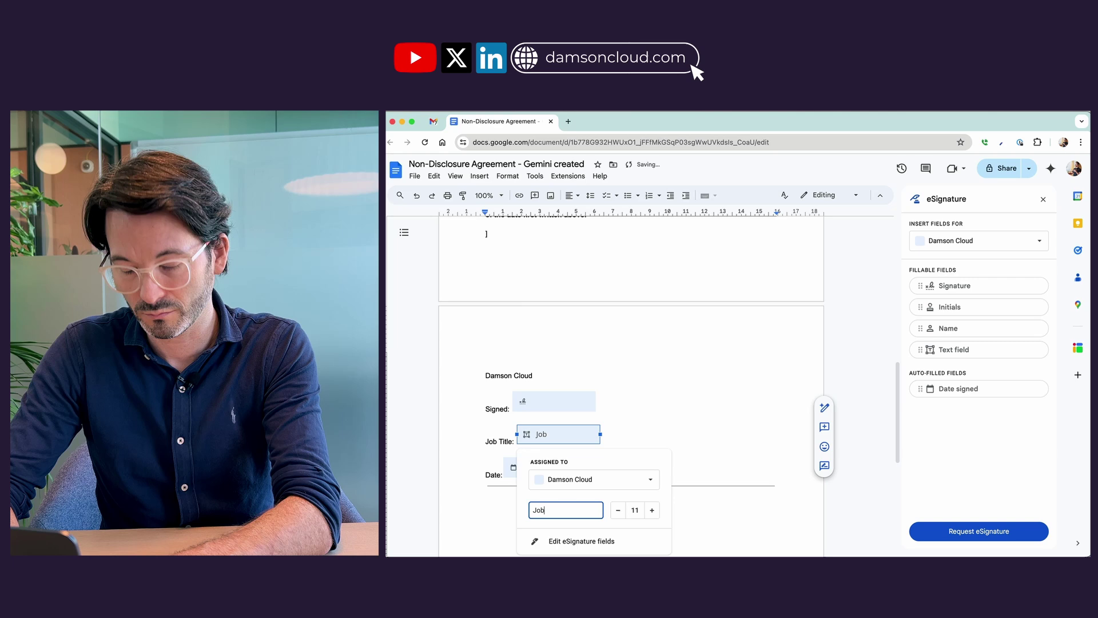
{"action": "type", "text": " Title"}
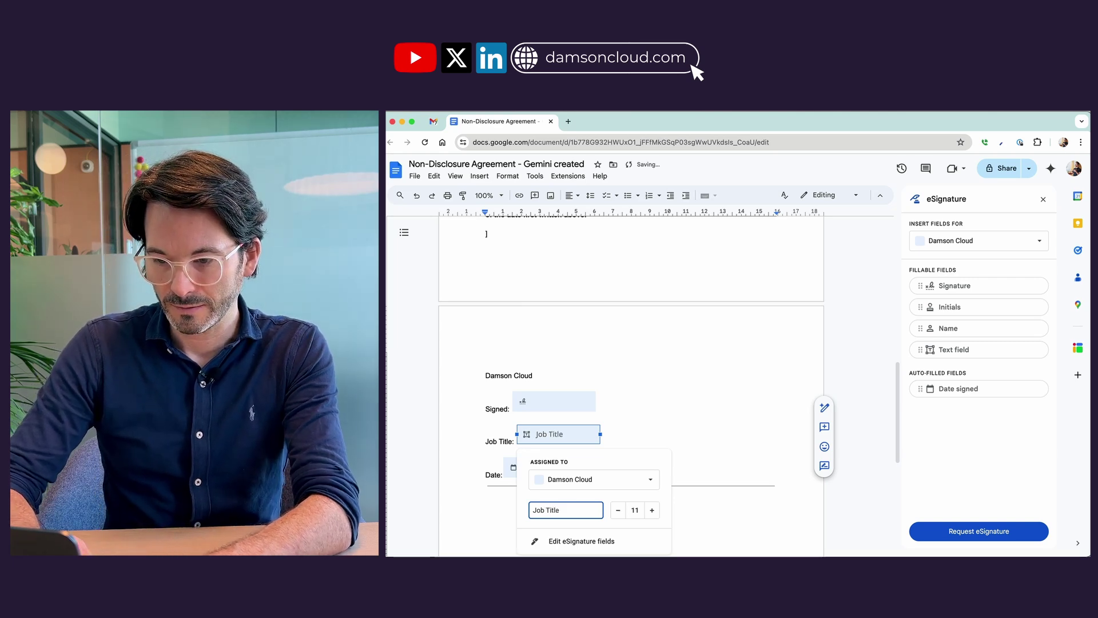
{"action": "scroll", "coordinate": [686, 473], "scroll_direction": "down", "scroll_amount": 2}
{"action": "left_click", "coordinate": [712, 478]}
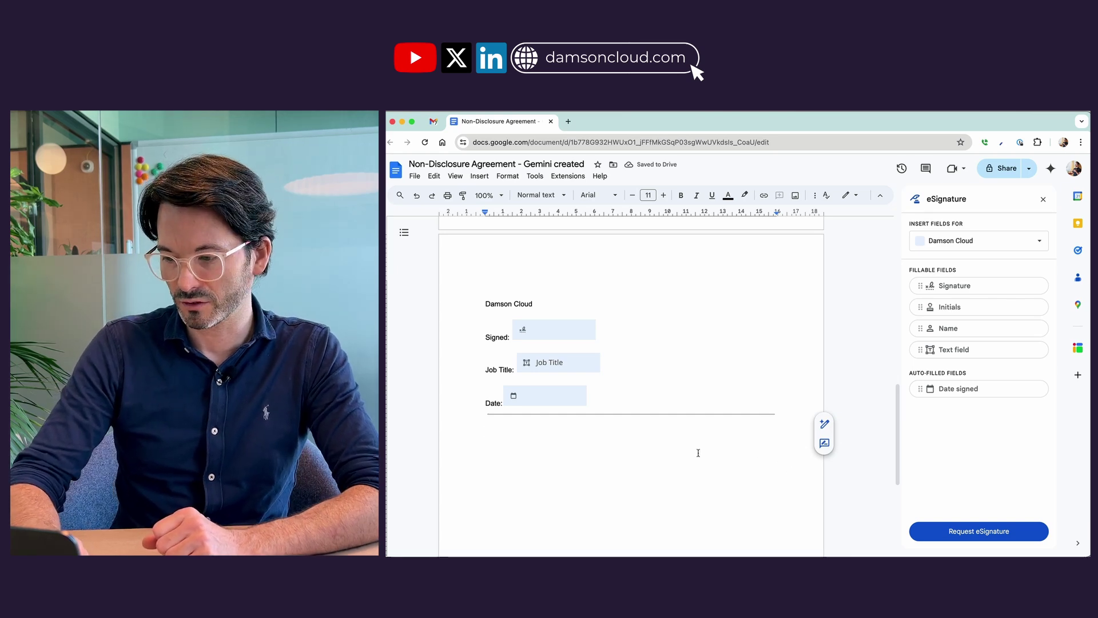
{"action": "scroll", "coordinate": [699, 453], "scroll_direction": "up", "scroll_amount": 3}
{"action": "scroll", "coordinate": [696, 453], "scroll_direction": "down", "scroll_amount": 1}
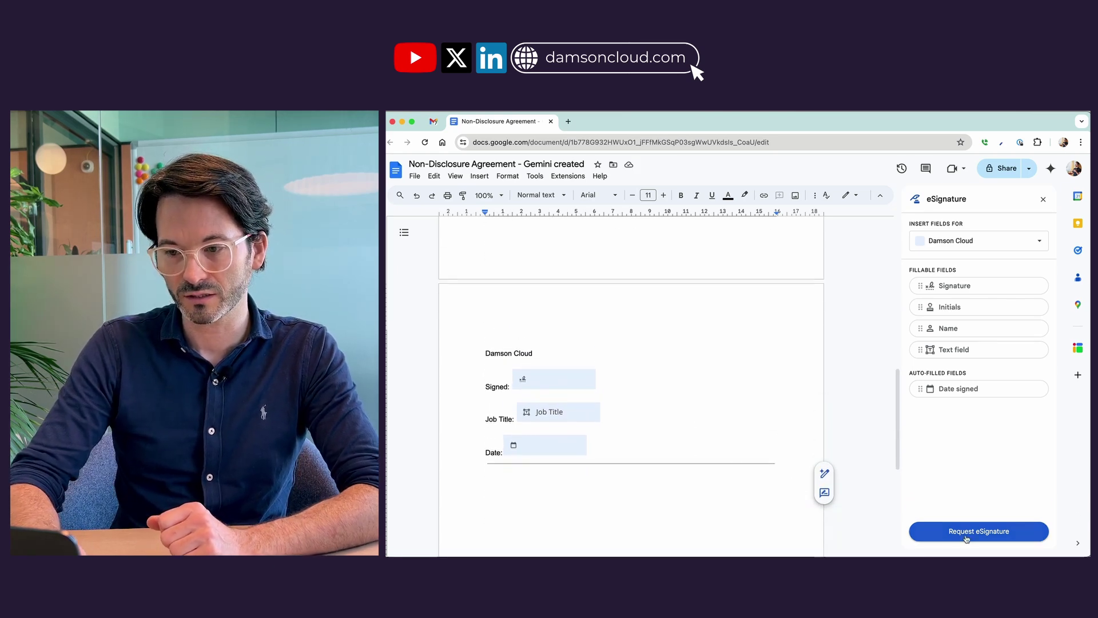
Send the eSignature request to the signer's e-mail with the message 'Hi Please sign this NDA'.
{"action": "left_click", "coordinate": [965, 531]}
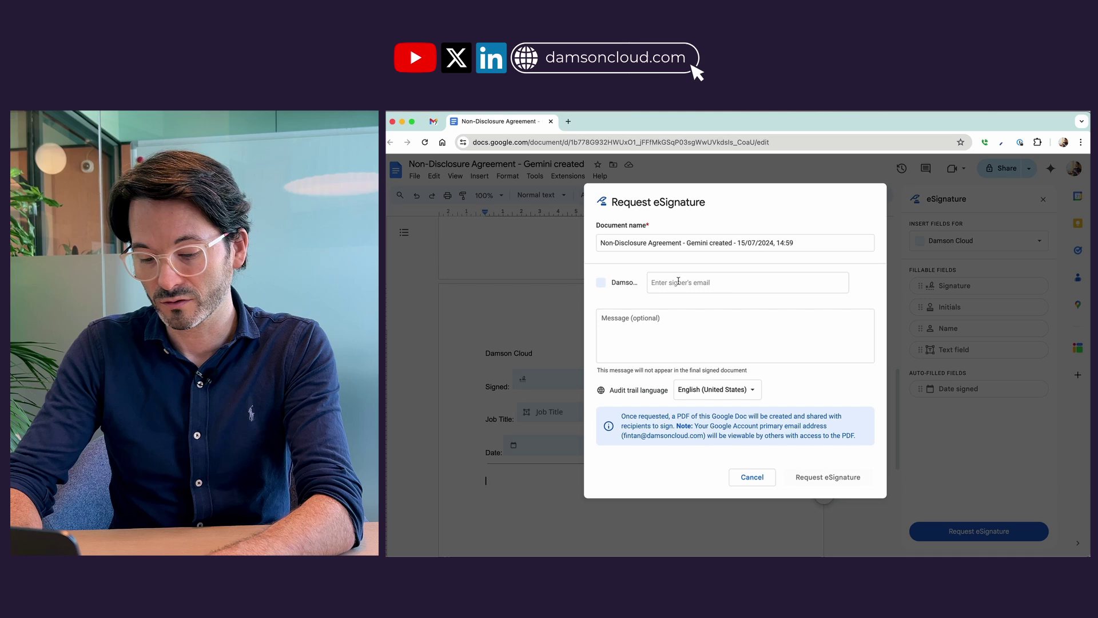
{"action": "left_click", "coordinate": [678, 281]}
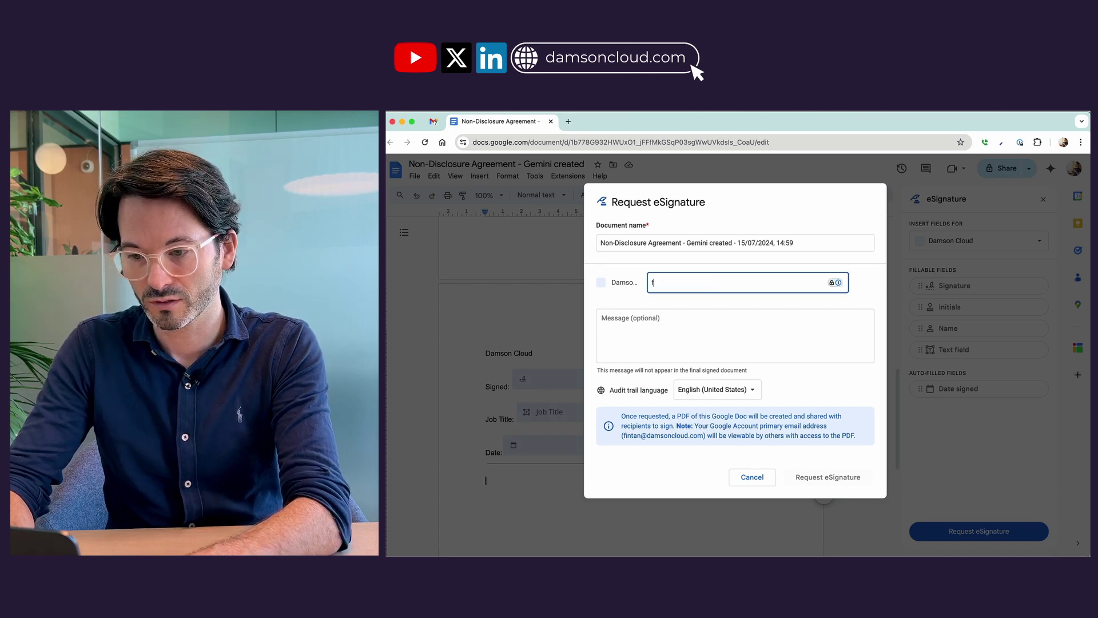
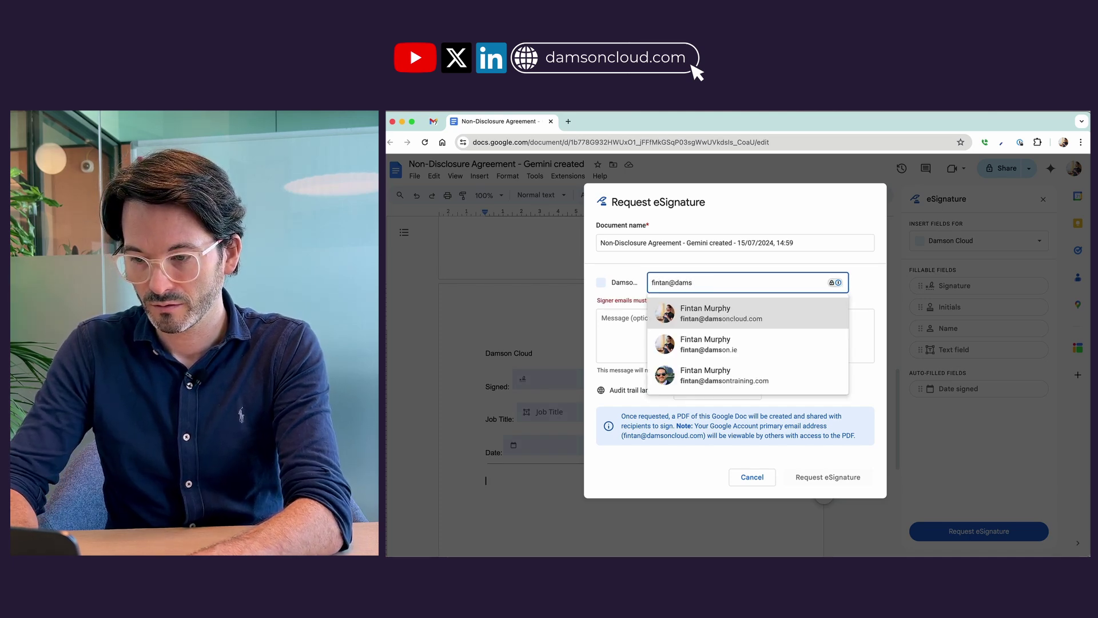
{"action": "left_click", "coordinate": [705, 314]}
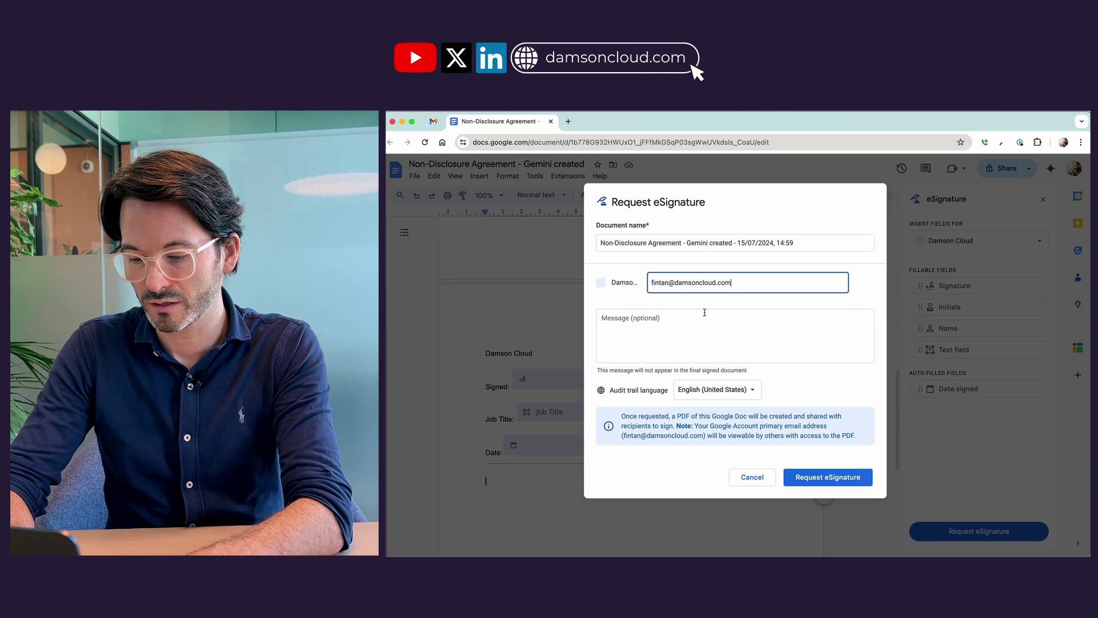
{"action": "left_click", "coordinate": [658, 332]}
{"action": "type", "text": "Hi"}
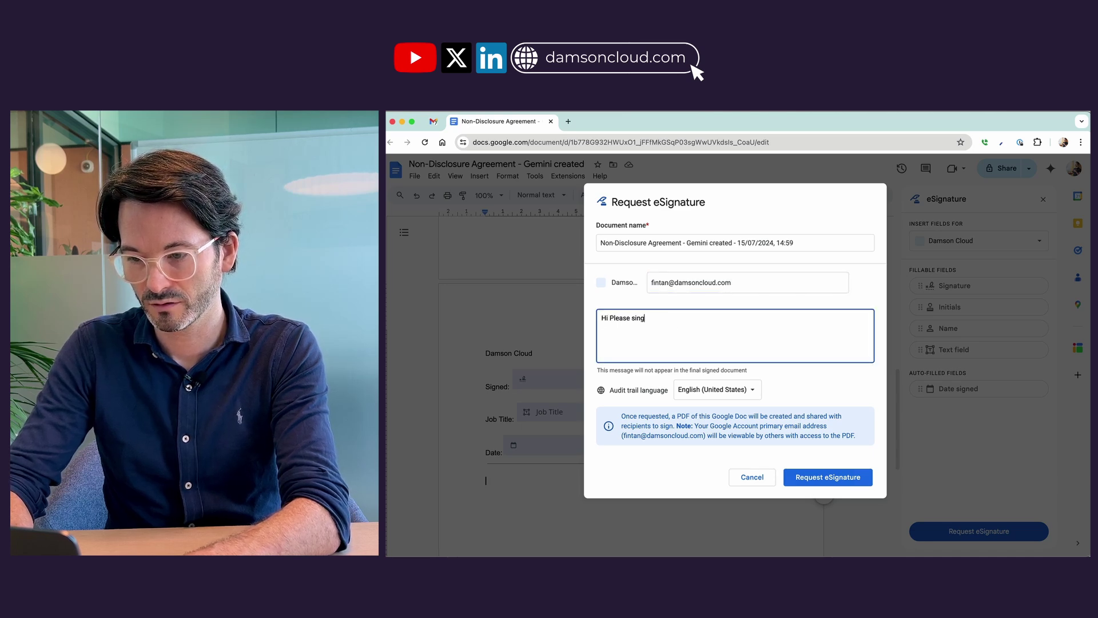
{"action": "type", "text": " Please sign the"}
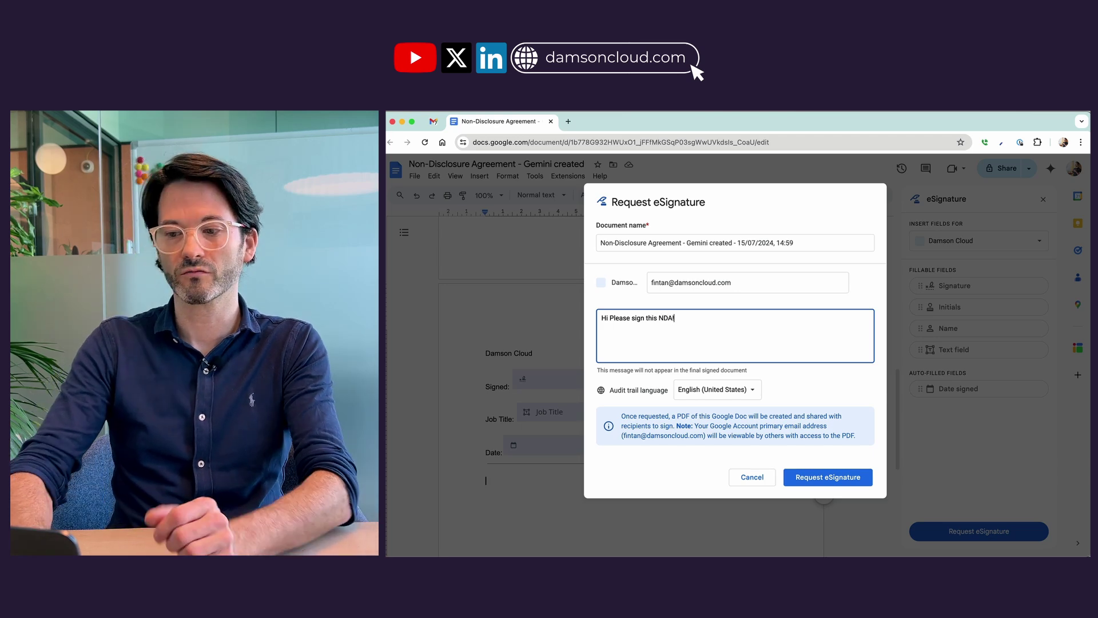
{"action": "left_click", "coordinate": [799, 481]}
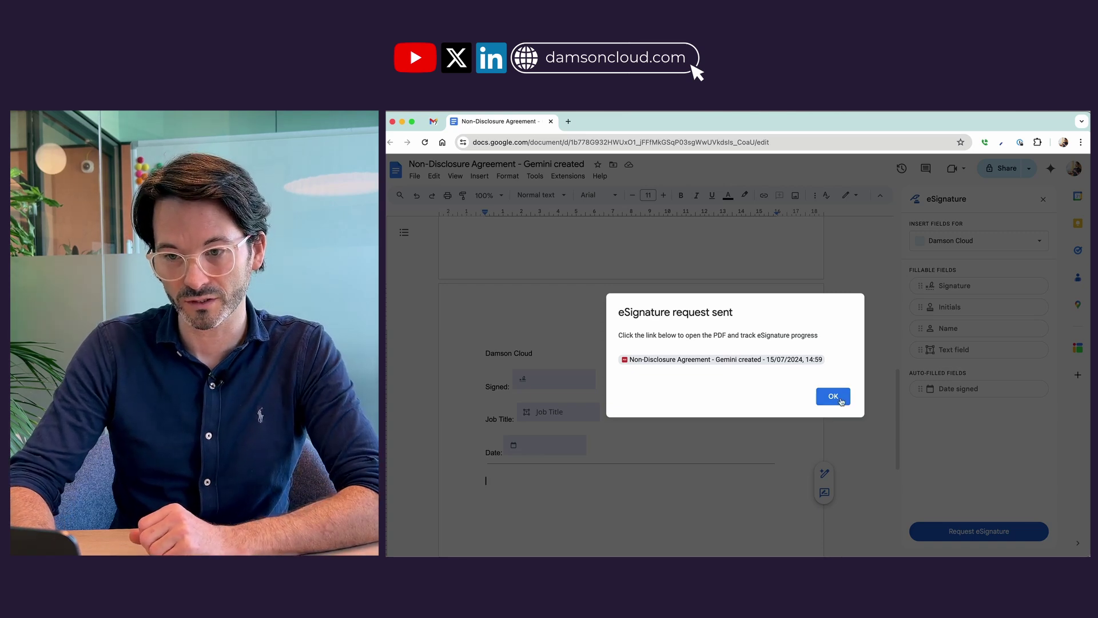
{"action": "left_click", "coordinate": [839, 400]}
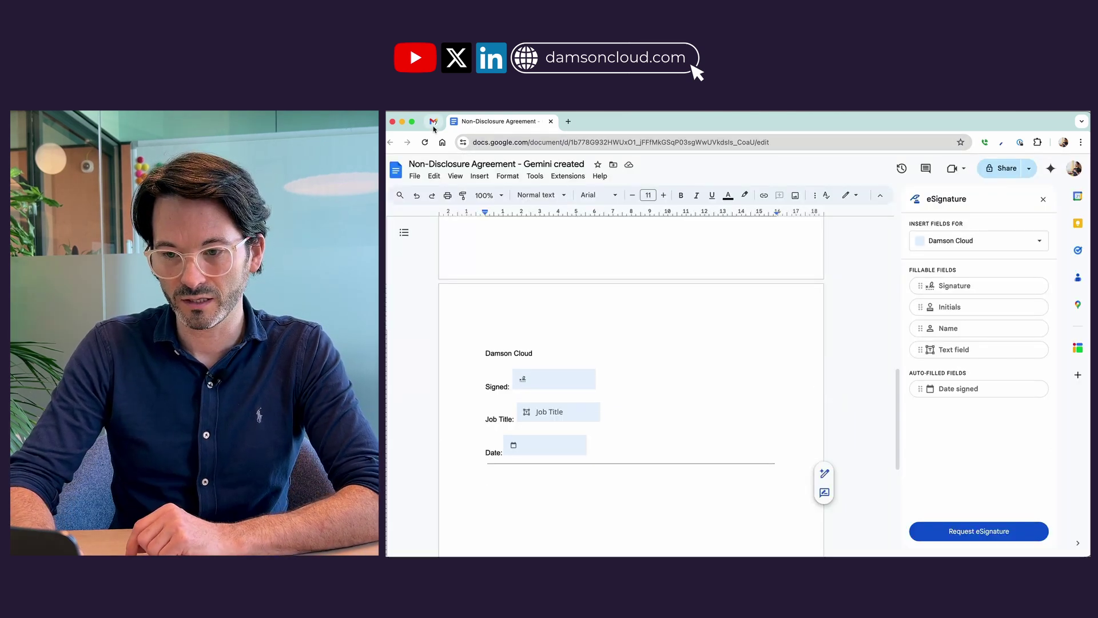
Refresh the Gmail inbox, open the eSignature request email and open the NDA for signing.
{"action": "left_click", "coordinate": [433, 122]}
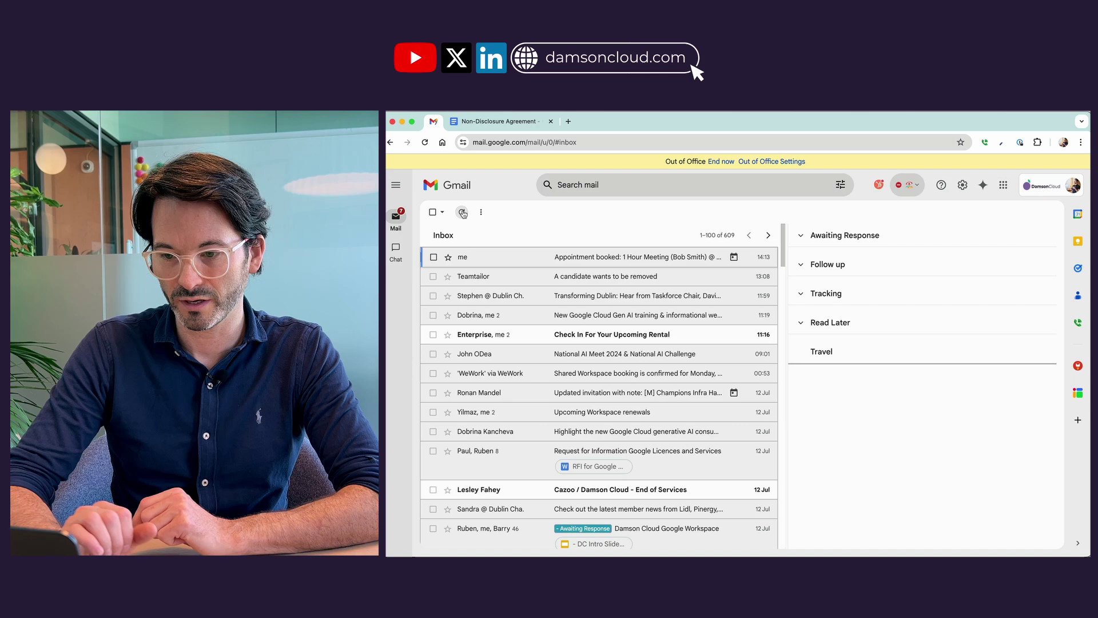
{"action": "left_click", "coordinate": [461, 211]}
{"action": "left_click", "coordinate": [484, 267]}
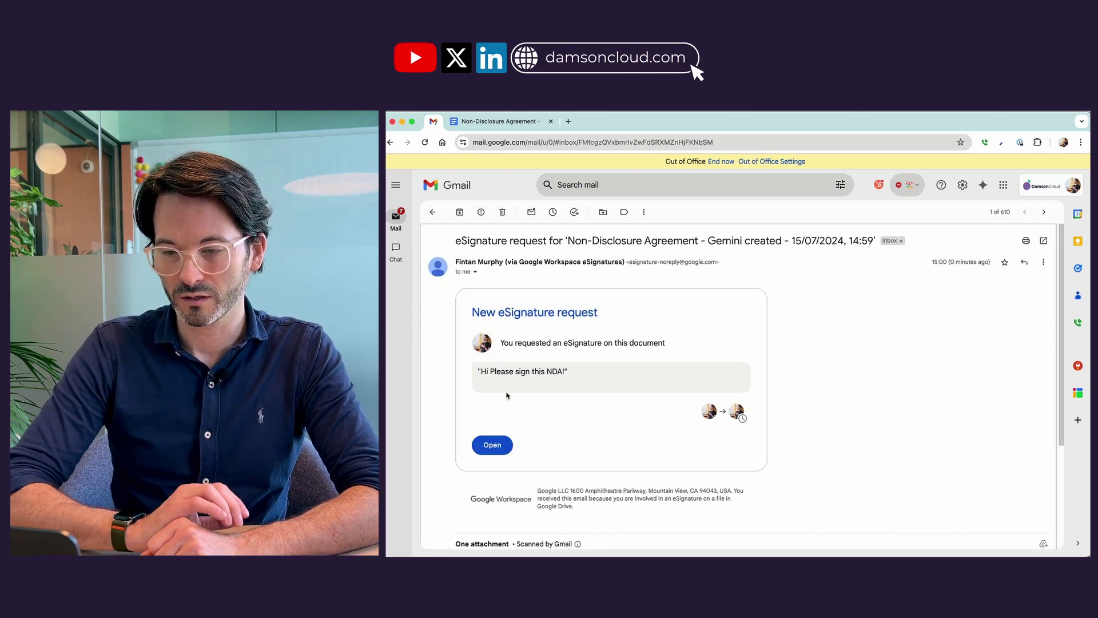
{"action": "scroll", "coordinate": [507, 395], "scroll_direction": "down", "scroll_amount": 1}
{"action": "left_click", "coordinate": [493, 403]}
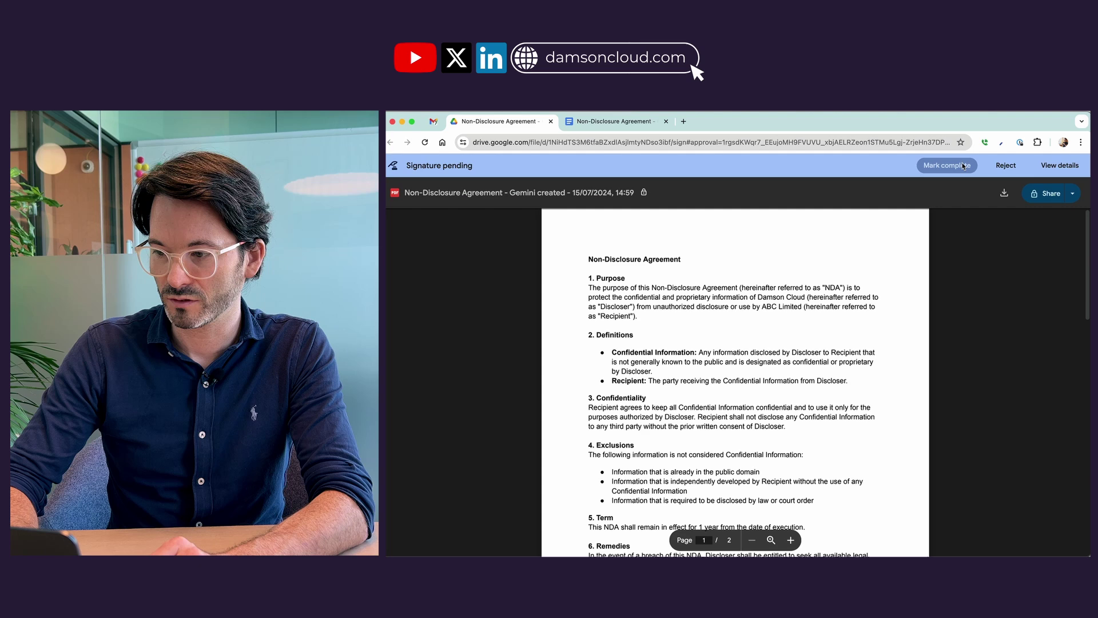
Sign the NDA's page-2 Signed field with the signer's full name and initials, then return to Gmail.
{"action": "left_click", "coordinate": [1054, 166]}
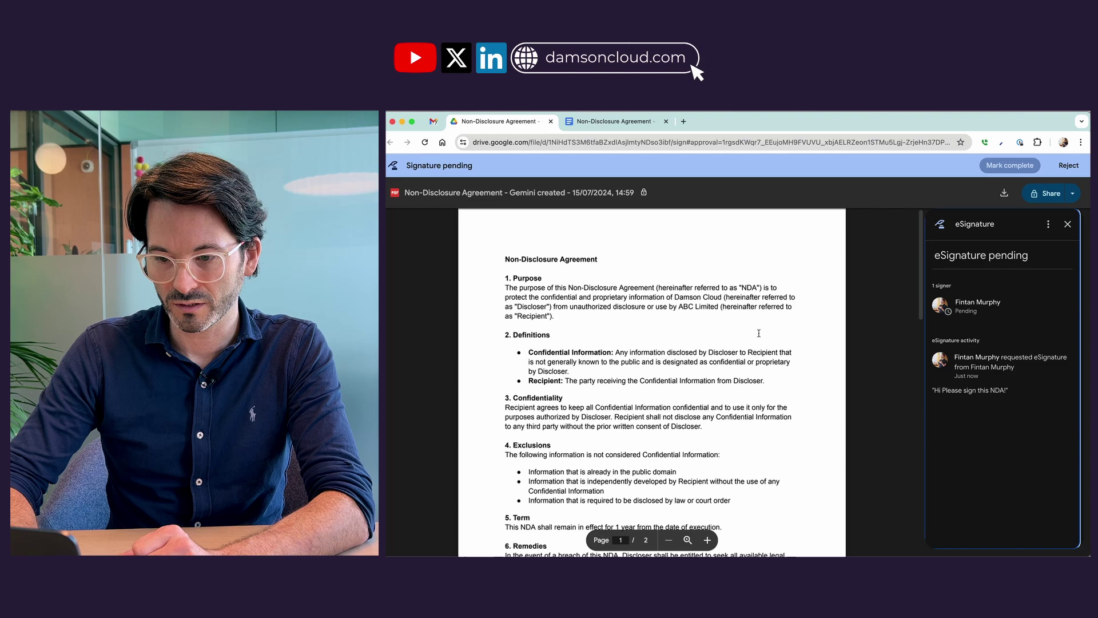
{"action": "scroll", "coordinate": [758, 333], "scroll_direction": "down", "scroll_amount": 10}
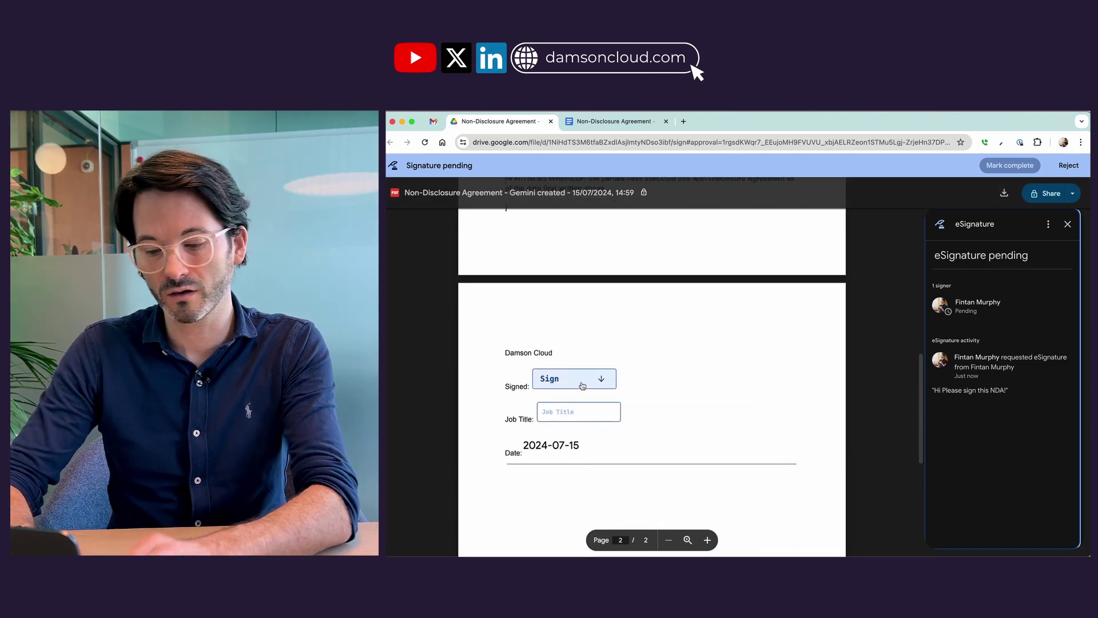
{"action": "left_click", "coordinate": [583, 386]}
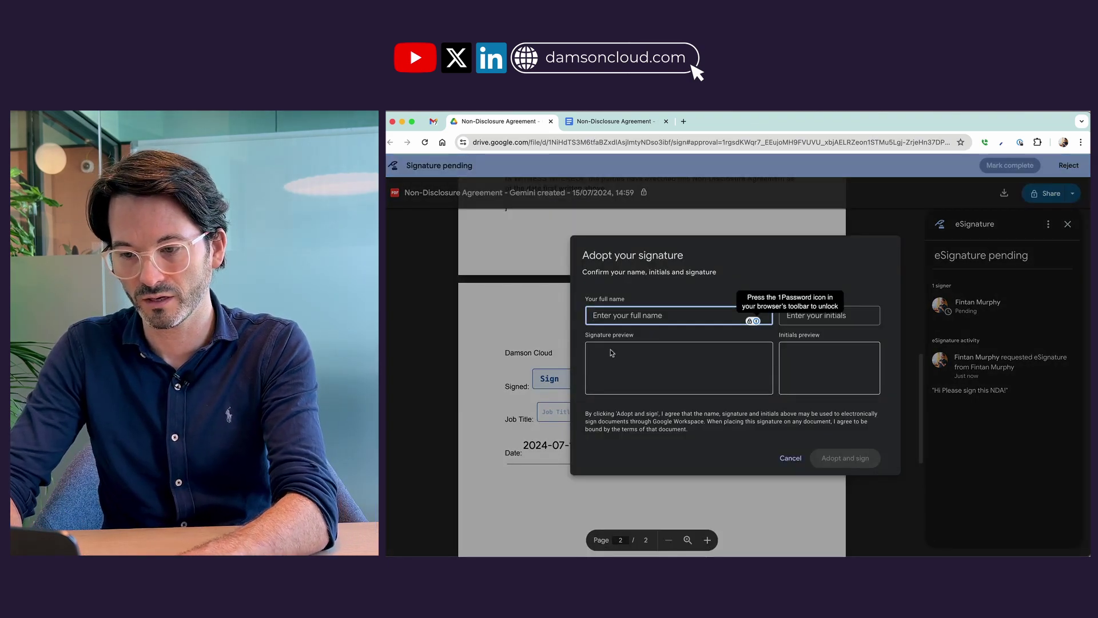
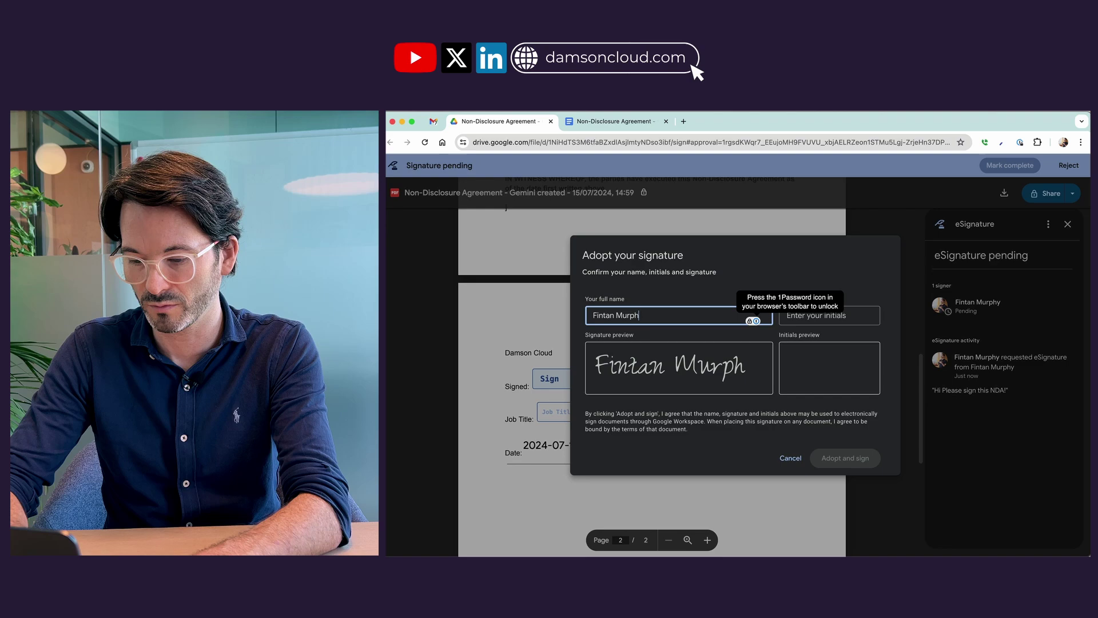
{"action": "left_click", "coordinate": [796, 324]}
{"action": "type", "text": "FM"}
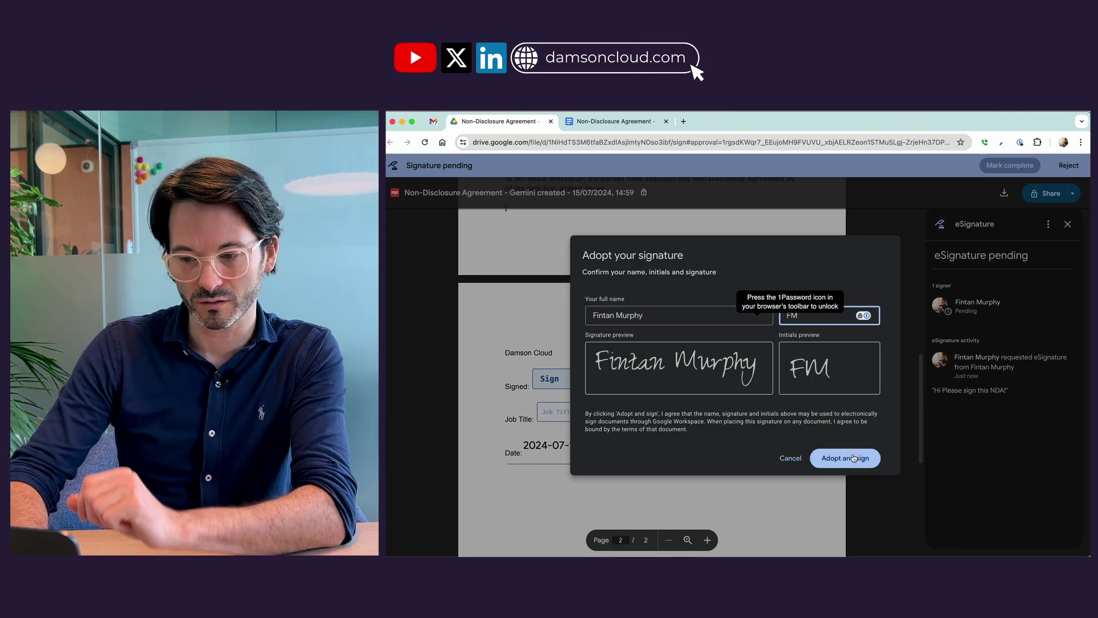
{"action": "left_click", "coordinate": [853, 459]}
{"action": "left_click", "coordinate": [434, 122]}
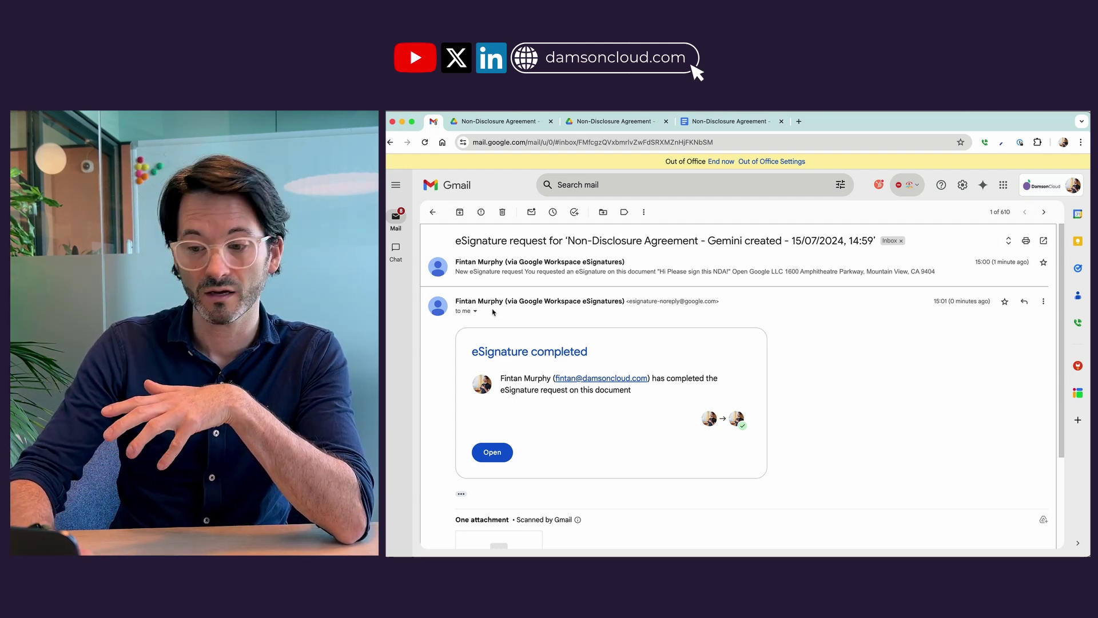
Open the signed NDA in Drive from the eSignature completed email.
{"action": "scroll", "coordinate": [452, 366], "scroll_direction": "down", "scroll_amount": 2}
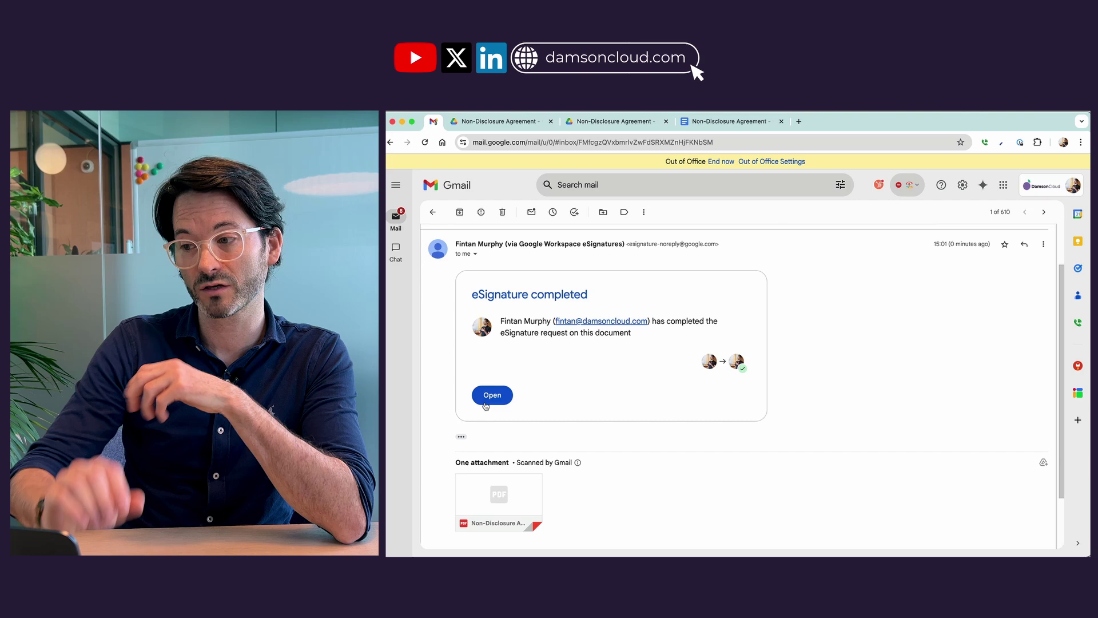
{"action": "left_click", "coordinate": [497, 479]}
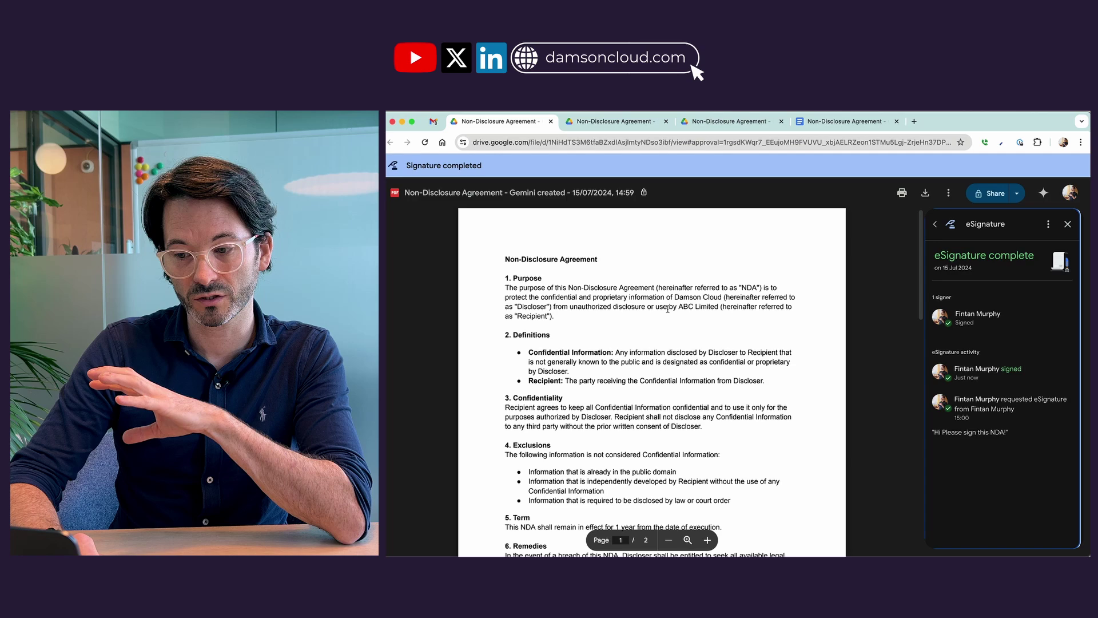
Scroll through the signed NDA in Drive, then go back to the completion email in Gmail.
{"action": "scroll", "coordinate": [667, 309], "scroll_direction": "down", "scroll_amount": 8}
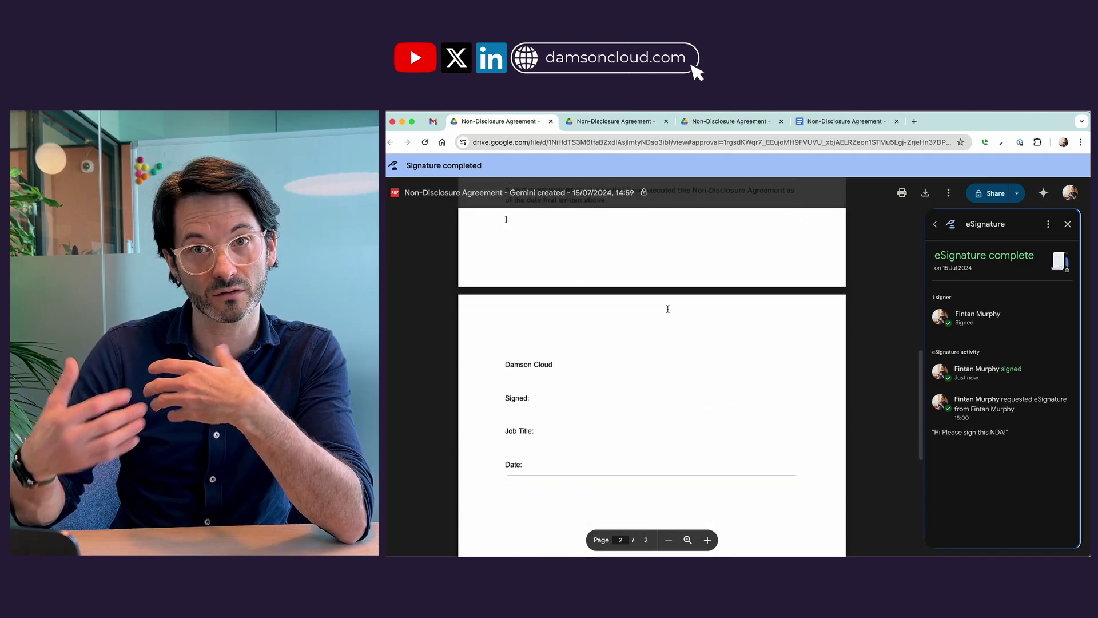
{"action": "scroll", "coordinate": [667, 309], "scroll_direction": "down", "scroll_amount": 5}
{"action": "scroll", "coordinate": [668, 309], "scroll_direction": "up", "scroll_amount": 8}
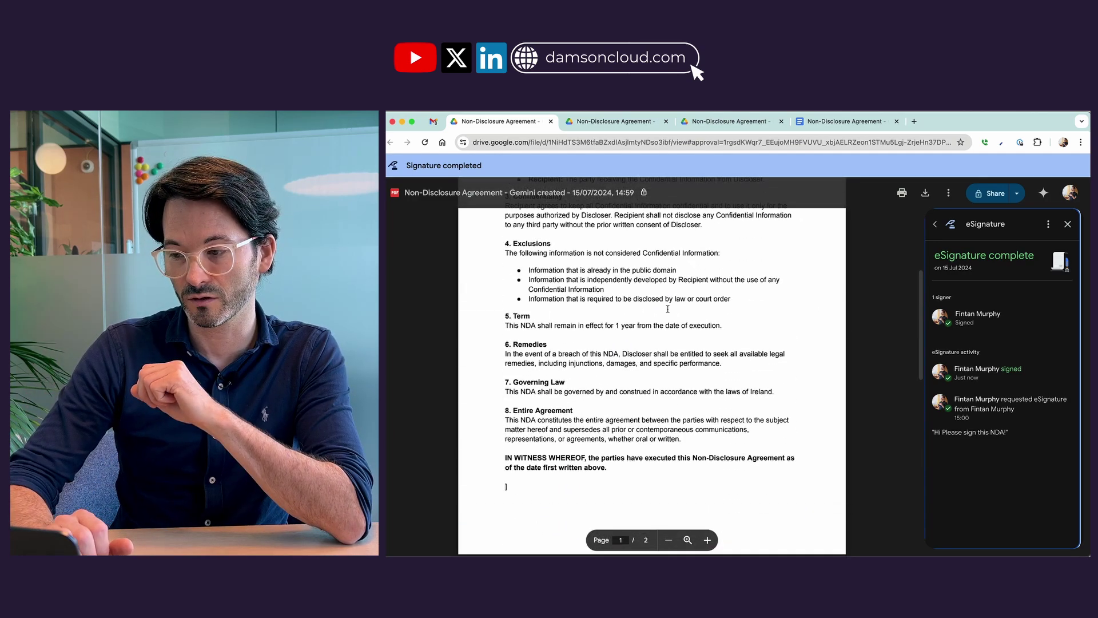
{"action": "left_click", "coordinate": [432, 121]}
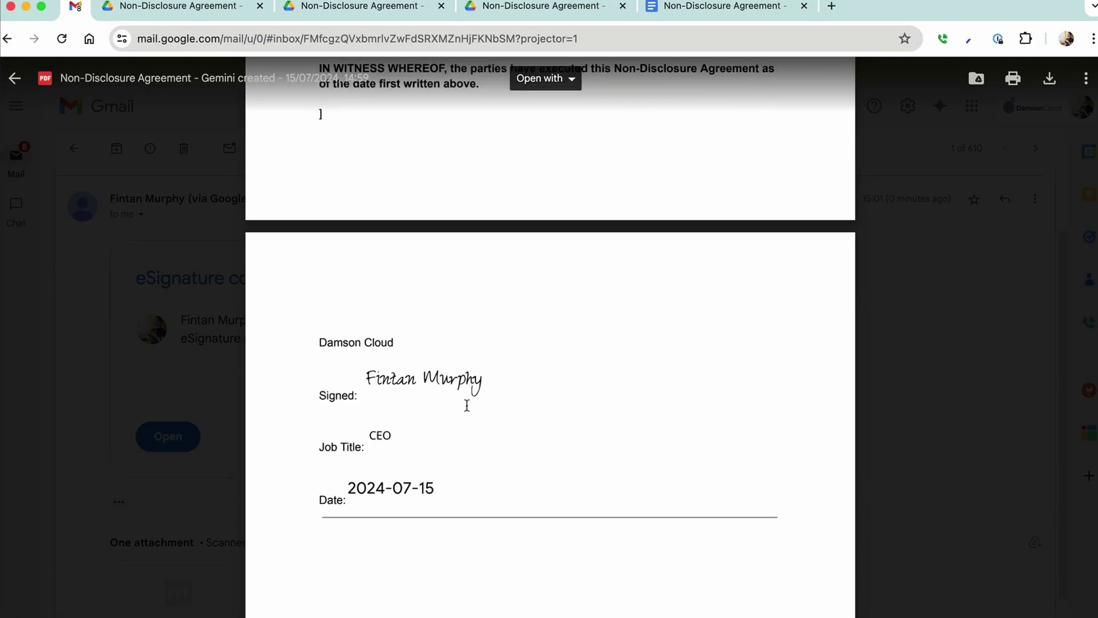
{"action": "left_click", "coordinate": [234, 430]}
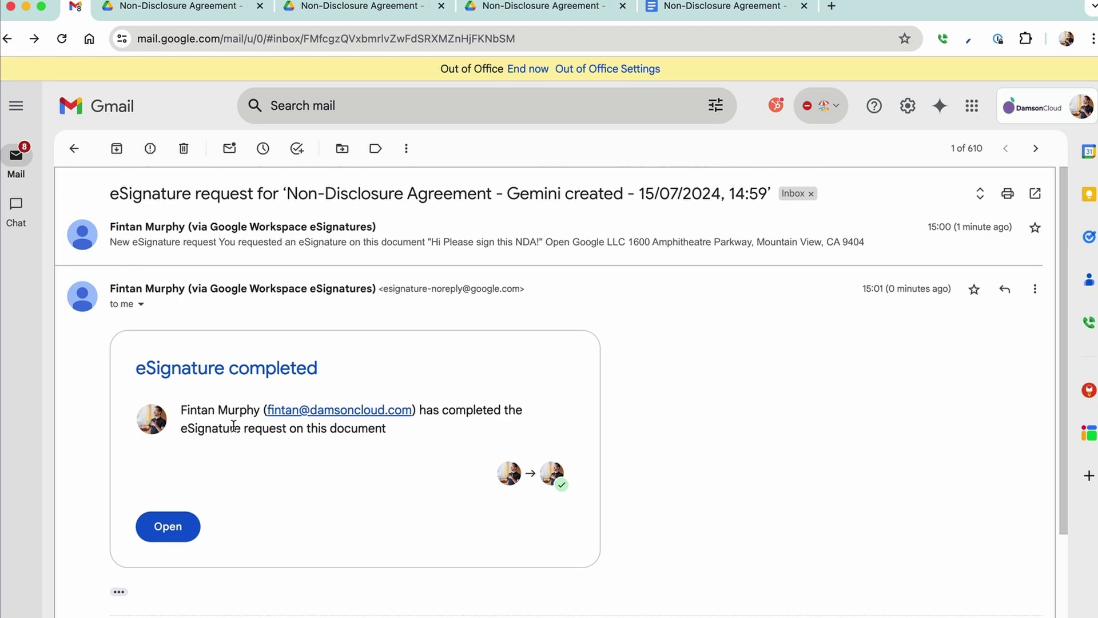
{"action": "scroll", "coordinate": [233, 427], "scroll_direction": "down", "scroll_amount": 3}
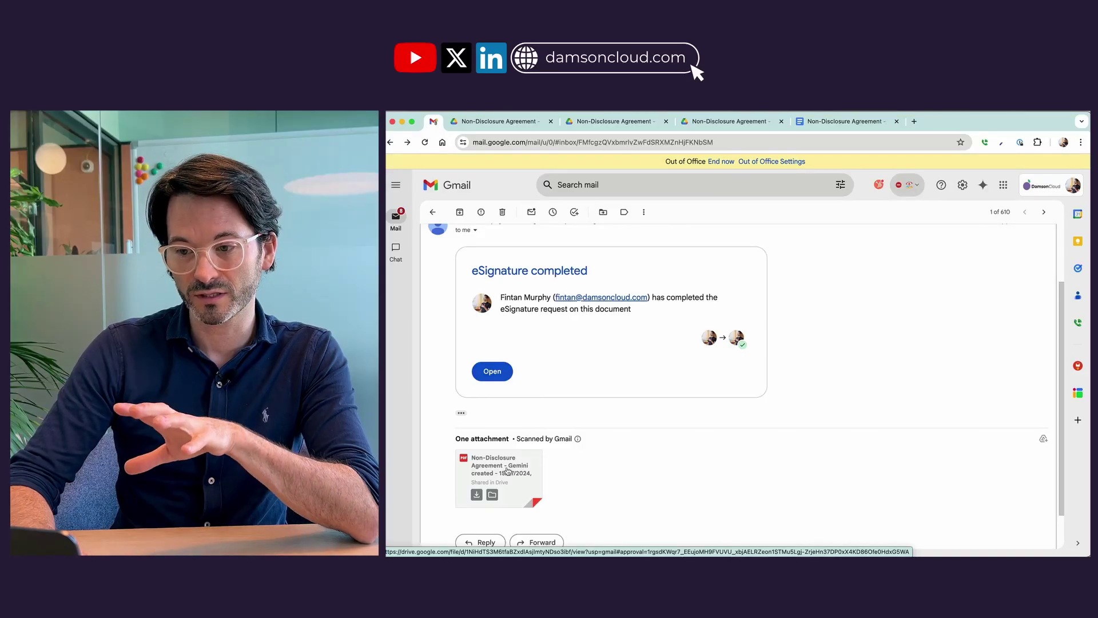
{"action": "left_click", "coordinate": [191, 553]}
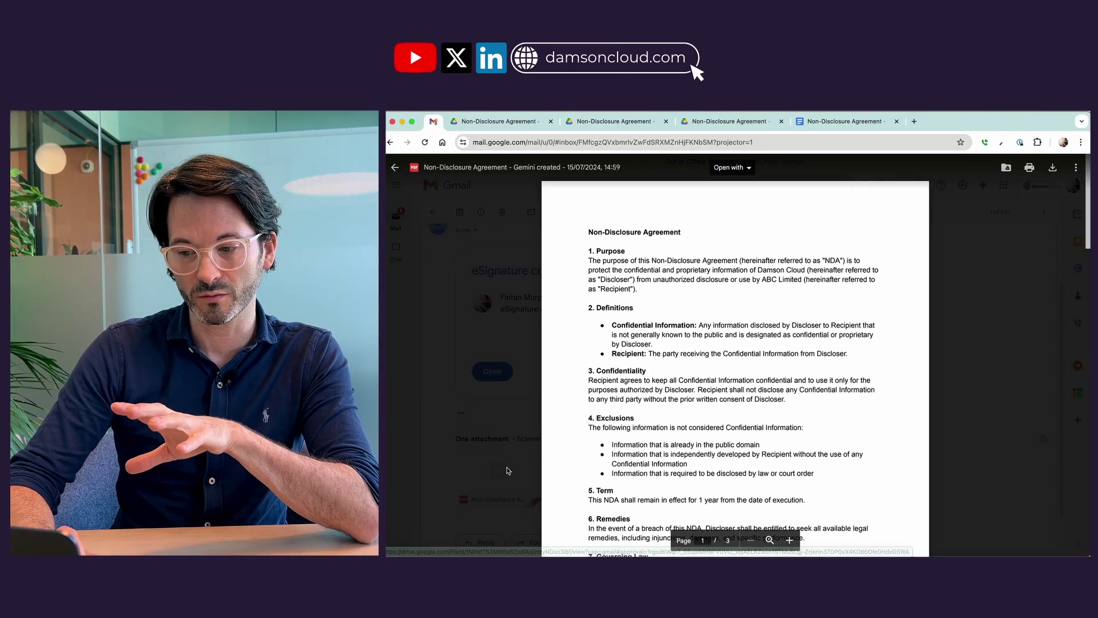
{"action": "scroll", "coordinate": [735, 378], "scroll_direction": "down", "scroll_amount": 5}
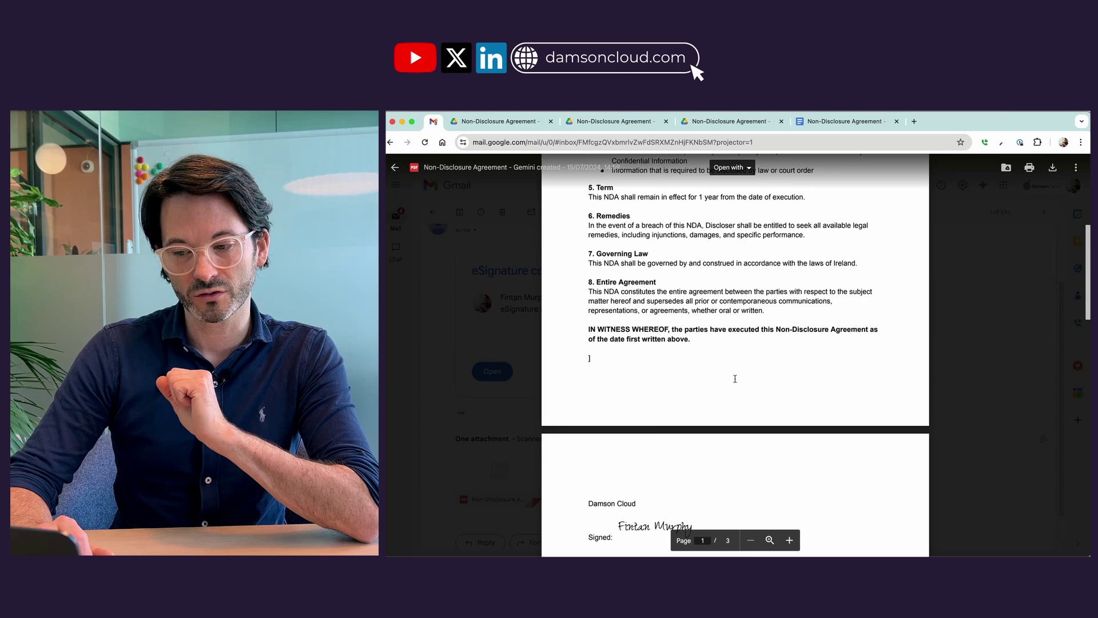
{"action": "scroll", "coordinate": [735, 379], "scroll_direction": "down", "scroll_amount": 3}
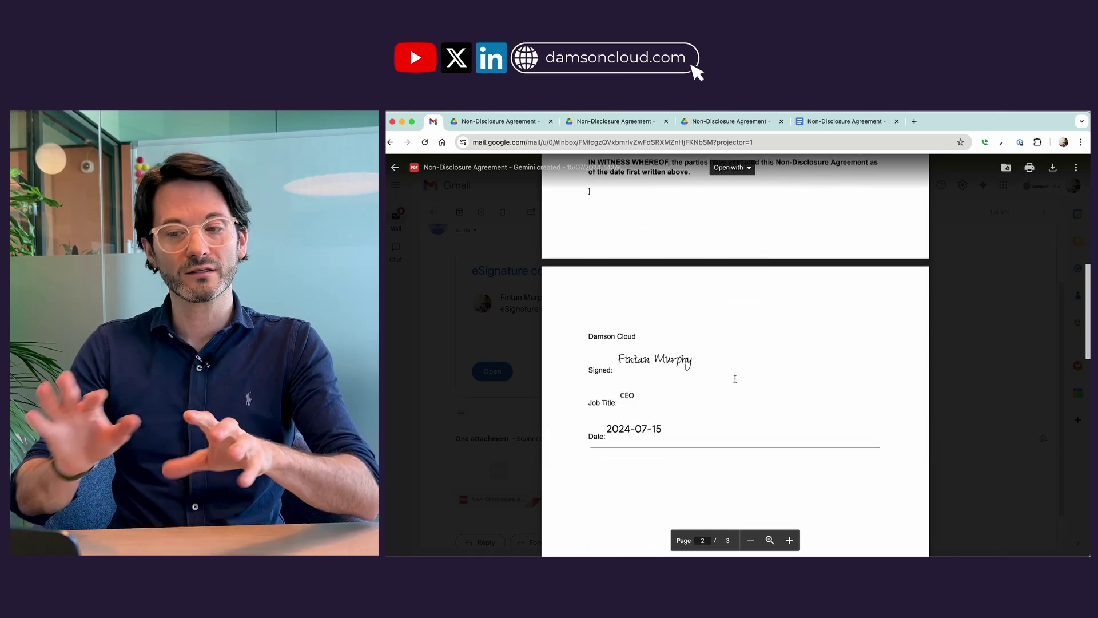